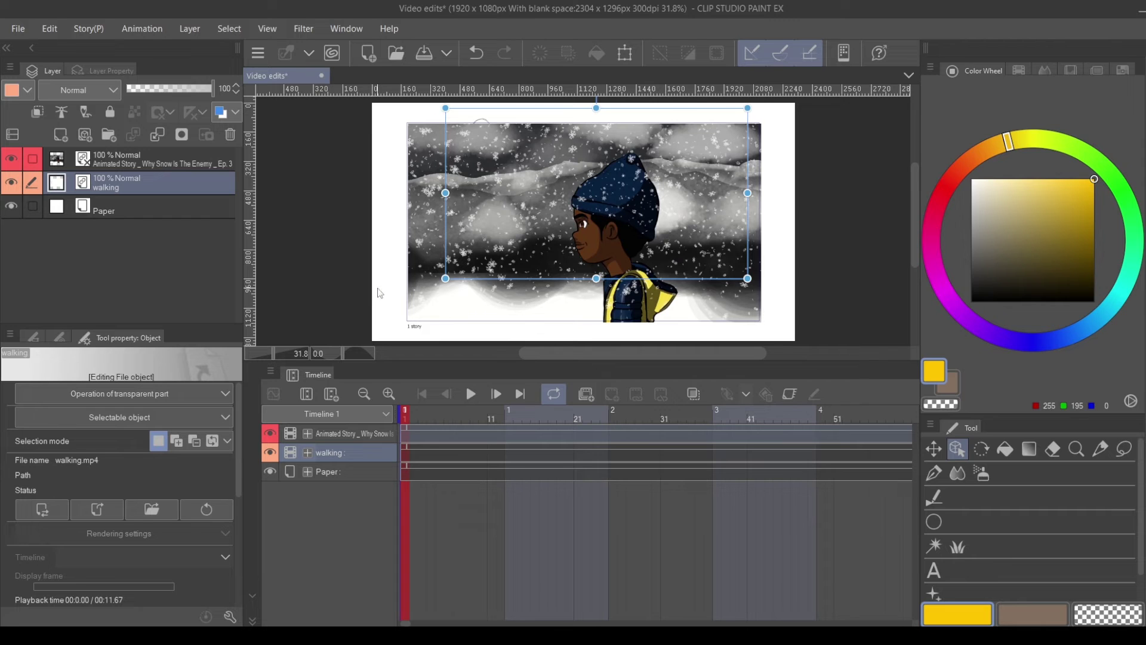
Start importing a movie file through File > Import > Movie.
{"action": "left_click", "coordinate": [24, 29]}
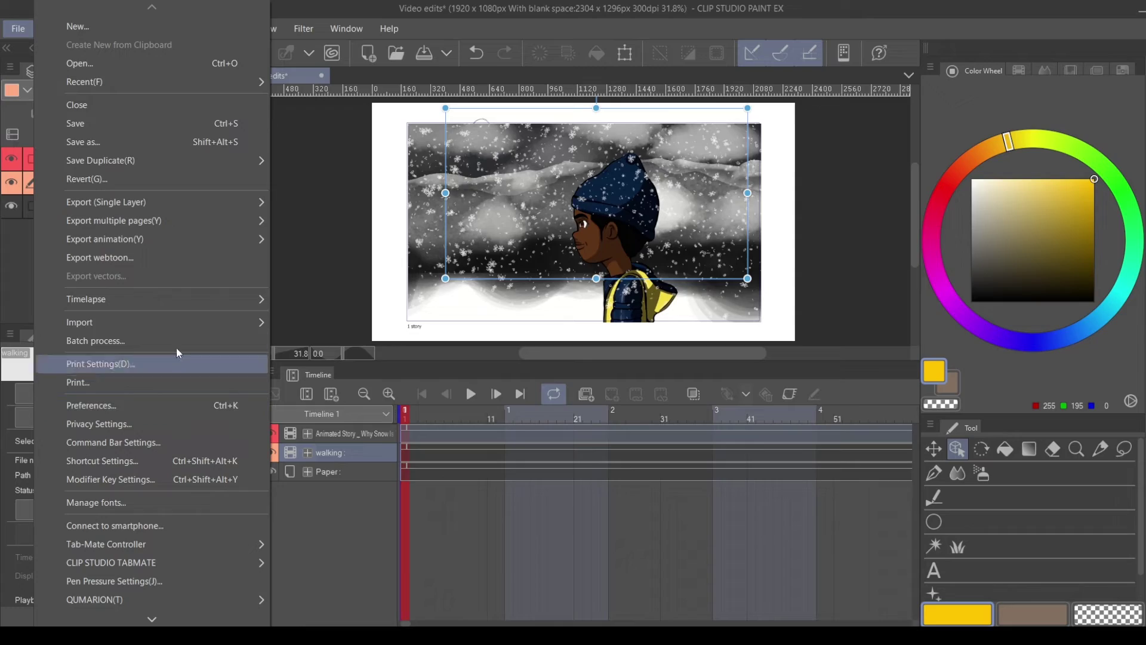
{"action": "mouse_move", "coordinate": [197, 320]}
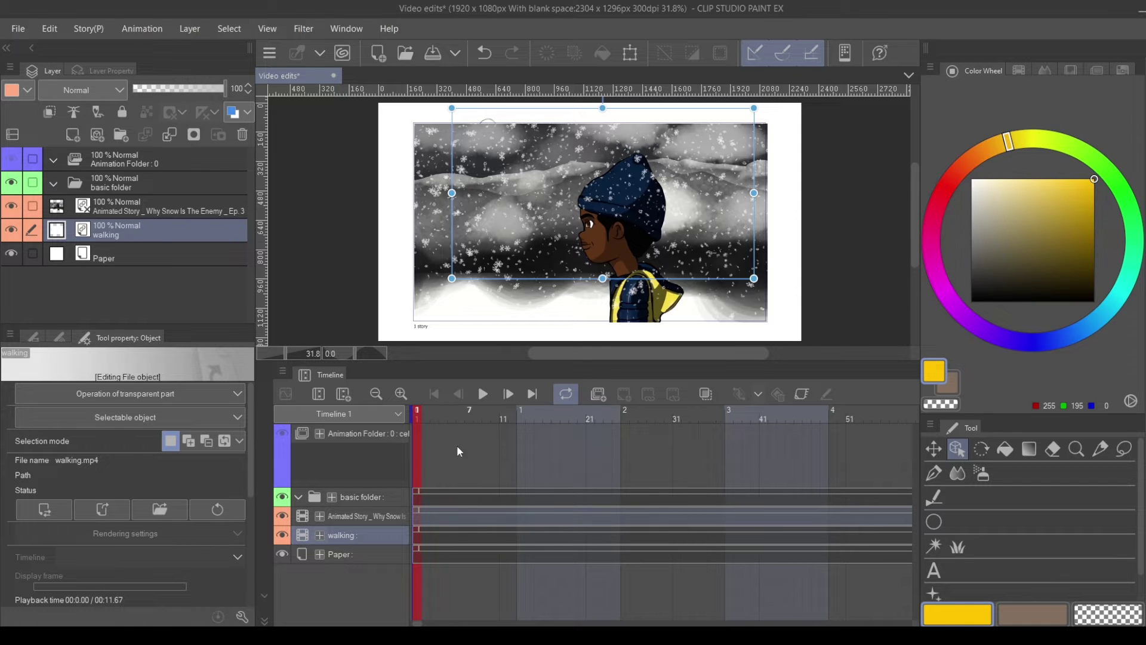
Put walking into the collapsed basic folder and Animated Story into the Animation Folder.
{"action": "key", "text": "space"}
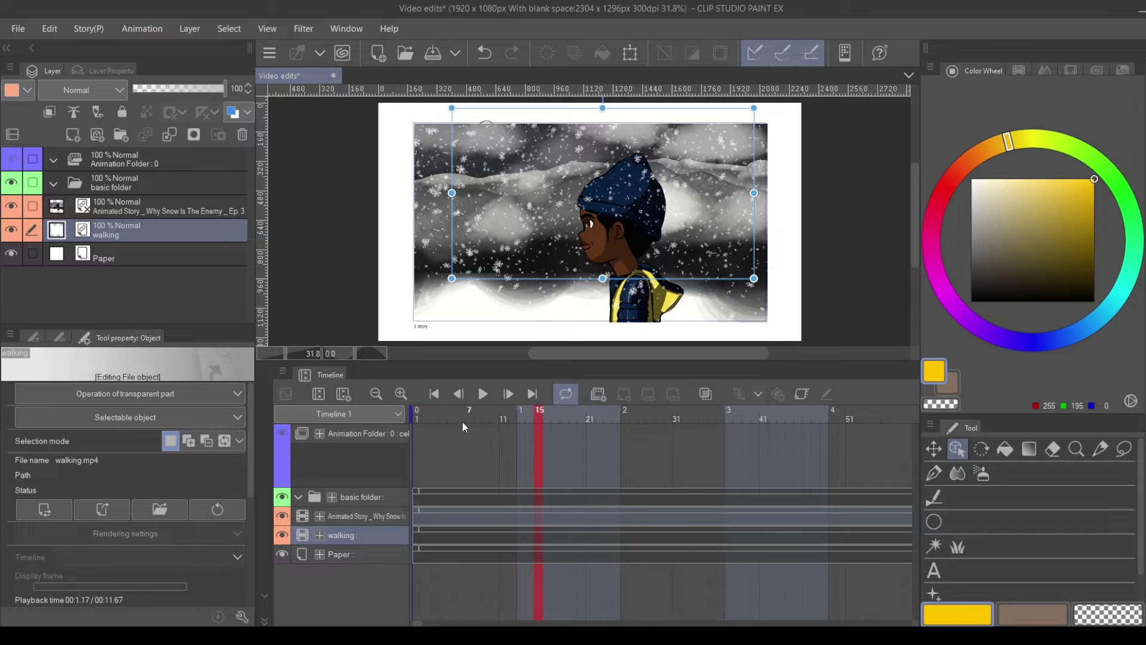
{"action": "left_click_drag", "start_coordinate": [111, 239], "coordinate": [106, 185]}
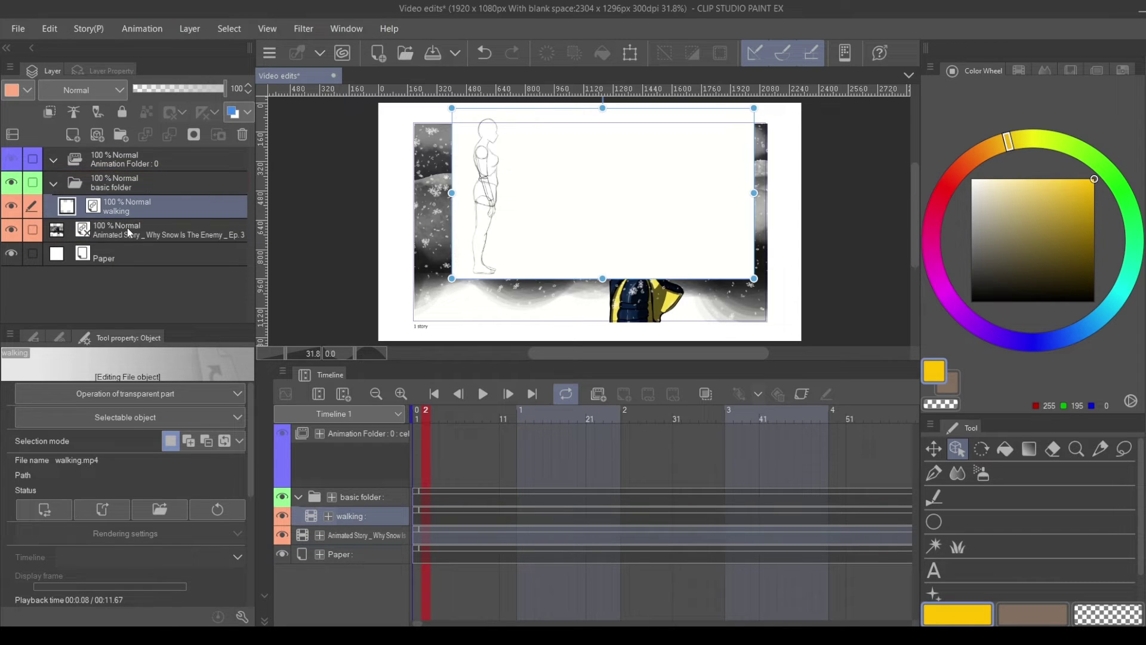
{"action": "left_click", "coordinate": [53, 183]}
{"action": "left_click_drag", "start_coordinate": [127, 208], "coordinate": [141, 156]}
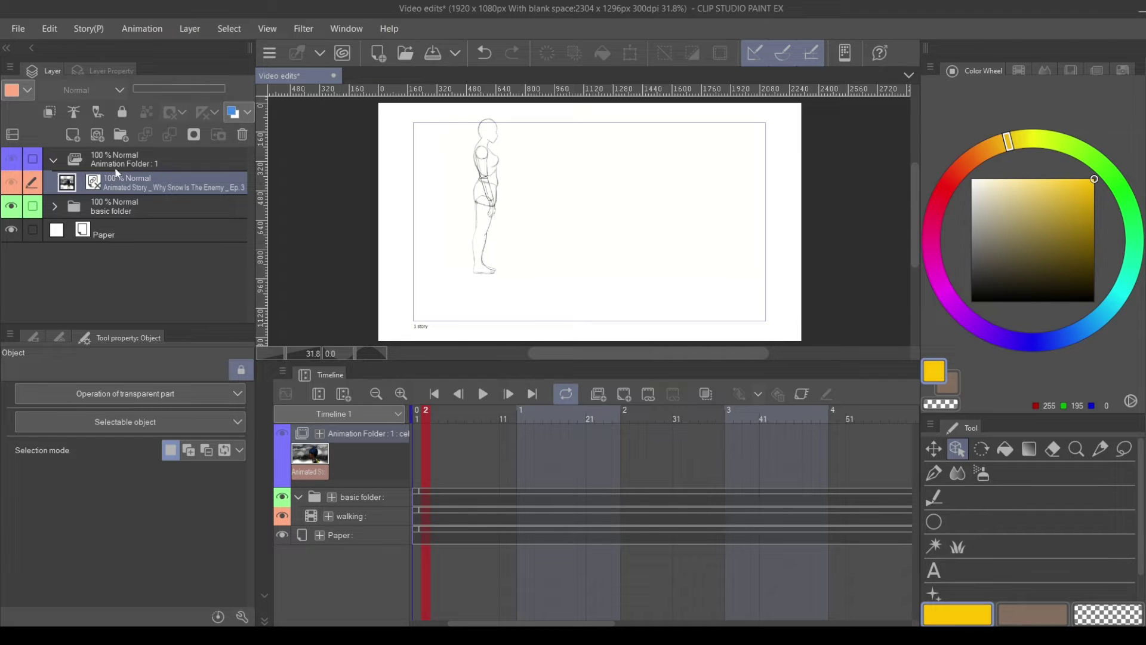
{"action": "left_click", "coordinate": [419, 457]}
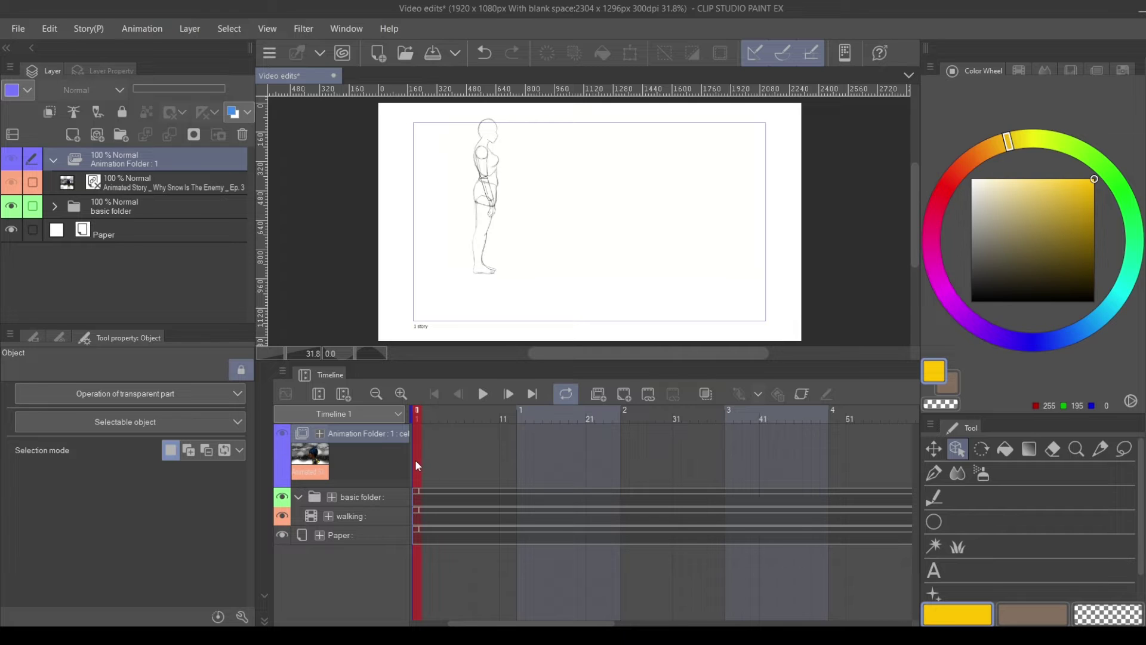
Assign the Animated Story cel to frame 1 of the Animation Folder track.
{"action": "right_click", "coordinate": [417, 455]}
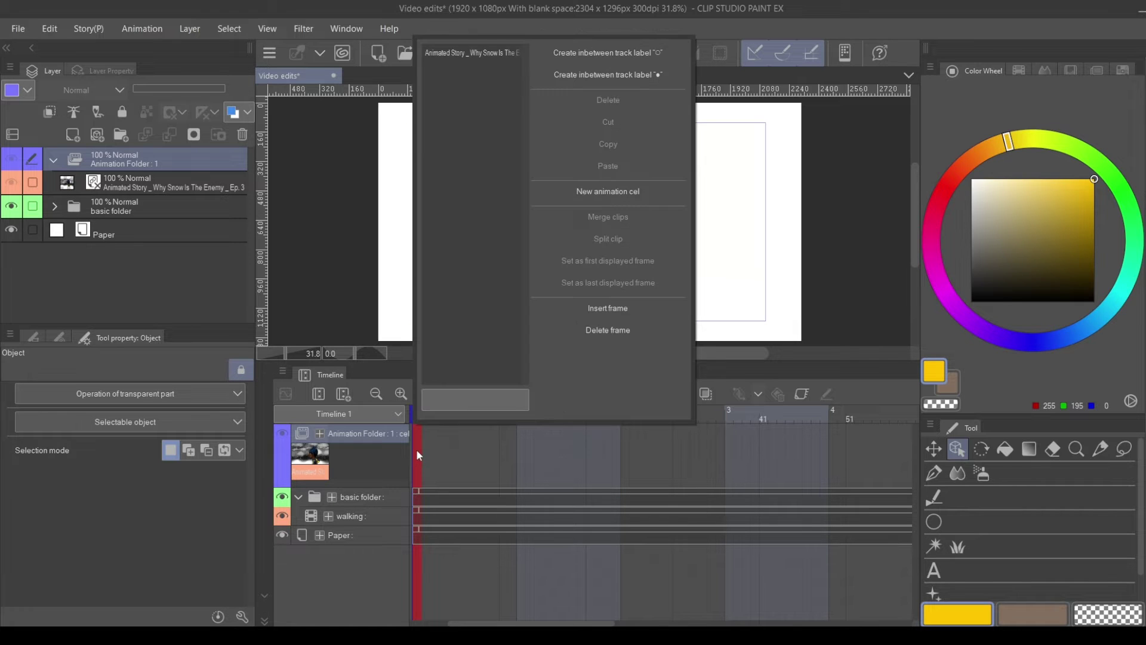
{"action": "left_click", "coordinate": [481, 55]}
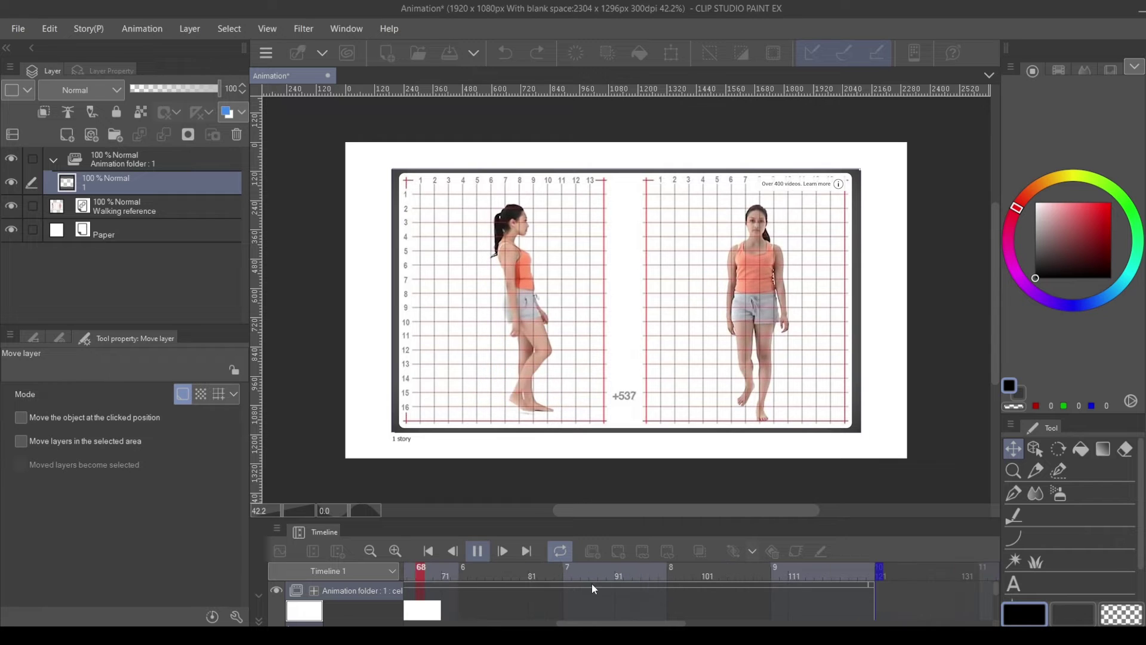
Pause at frame 84 and draw a small Darker pencil circle on cel 1 beside the walker.
{"action": "left_click", "coordinate": [477, 554]}
{"action": "key", "text": "p"}
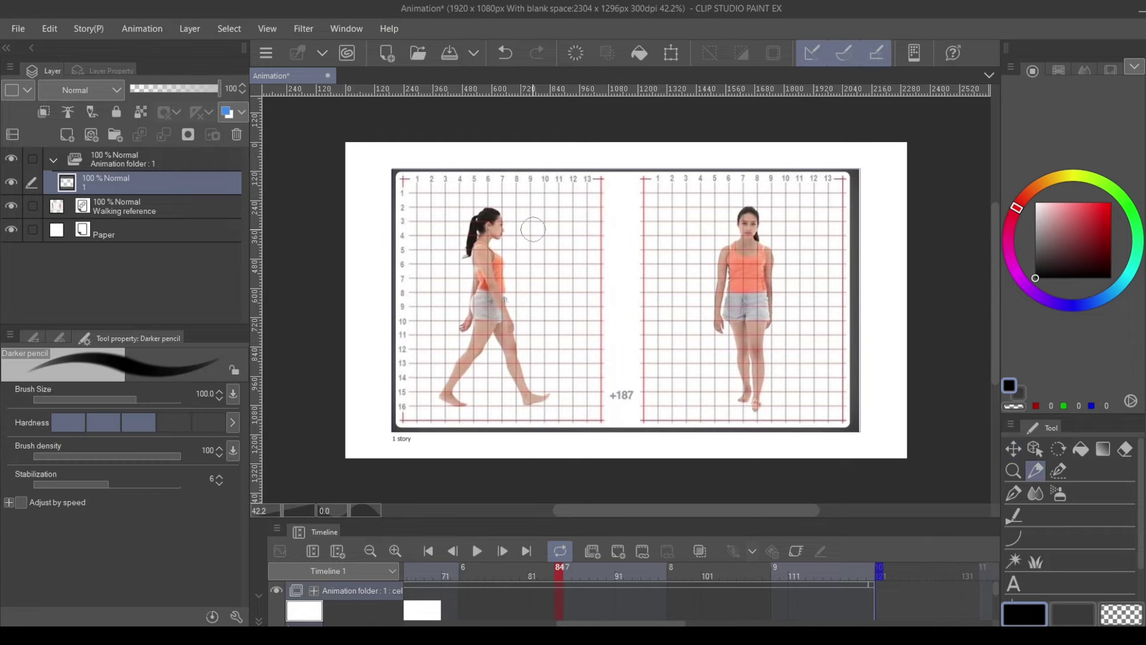
{"action": "left_click_drag", "start_coordinate": [546, 218], "coordinate": [545, 235]}
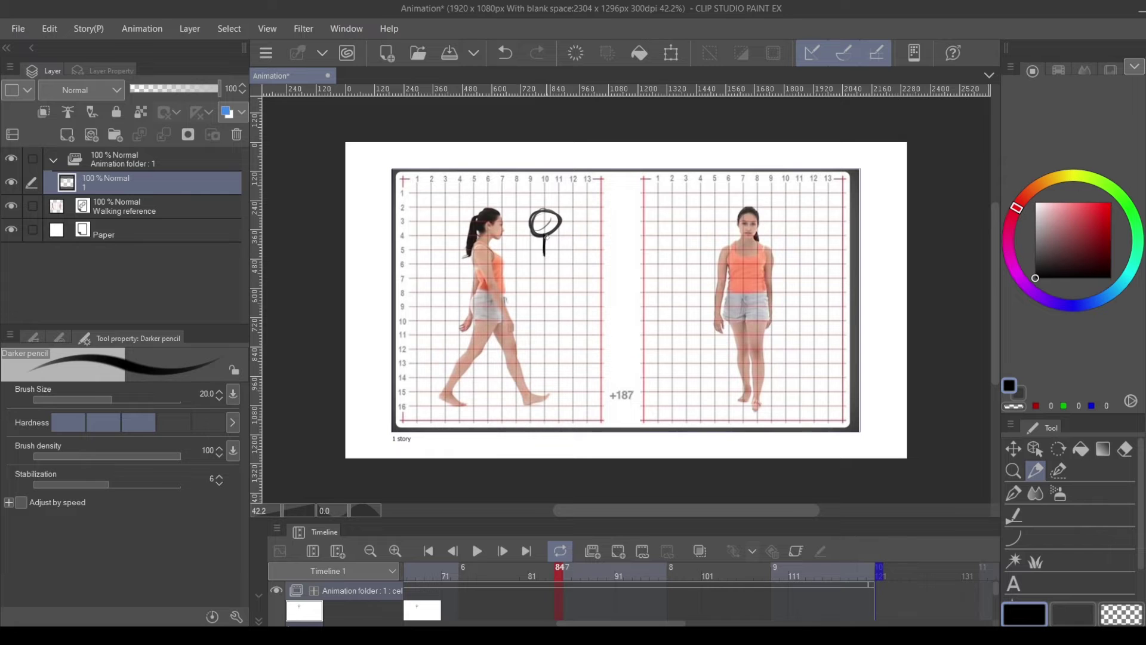
Shift the whole Walking reference layer sideways.
{"action": "left_click", "coordinate": [1016, 451]}
{"action": "key", "text": "alt+["}
{"action": "mouse_move", "coordinate": [663, 364]}
{"action": "left_mouse_down"}
{"action": "mouse_move", "coordinate": [702, 356]}
{"action": "mouse_move", "coordinate": [655, 360]}
{"action": "left_mouse_up"}
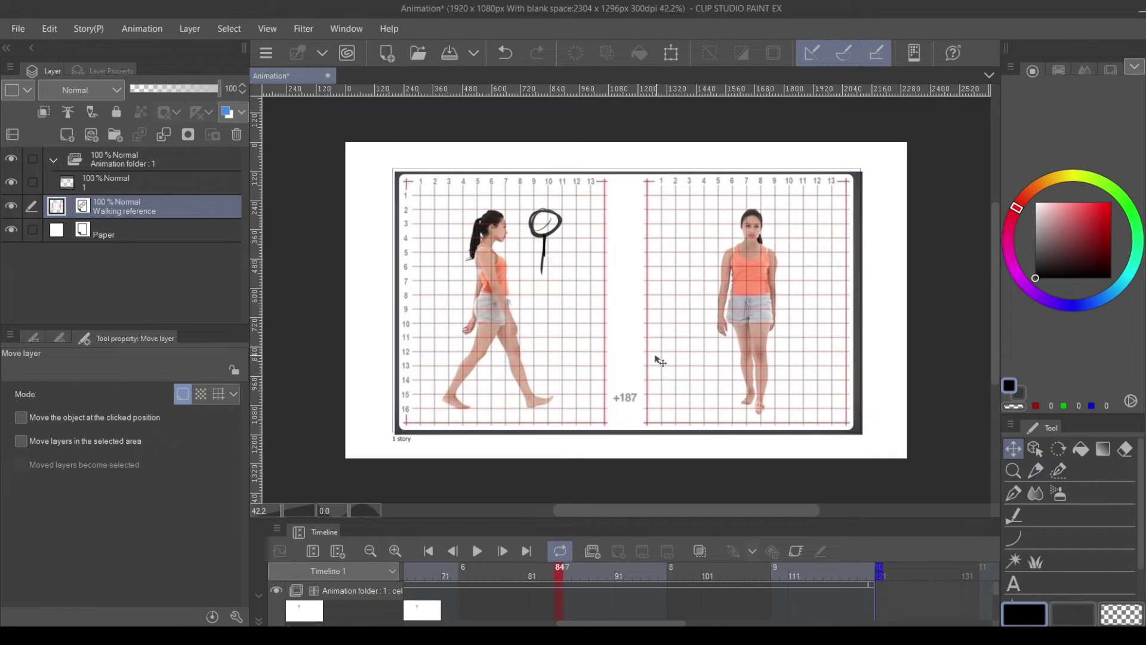
Draw a curved Darker pencil stroke below the circle on cel 1.
{"action": "left_click", "coordinate": [1036, 471]}
{"action": "left_click", "coordinate": [147, 183]}
{"action": "mouse_move", "coordinate": [543, 250]}
{"action": "left_mouse_down"}
{"action": "mouse_move", "coordinate": [562, 256]}
{"action": "mouse_move", "coordinate": [563, 290]}
{"action": "mouse_move", "coordinate": [534, 302]}
{"action": "left_mouse_up"}
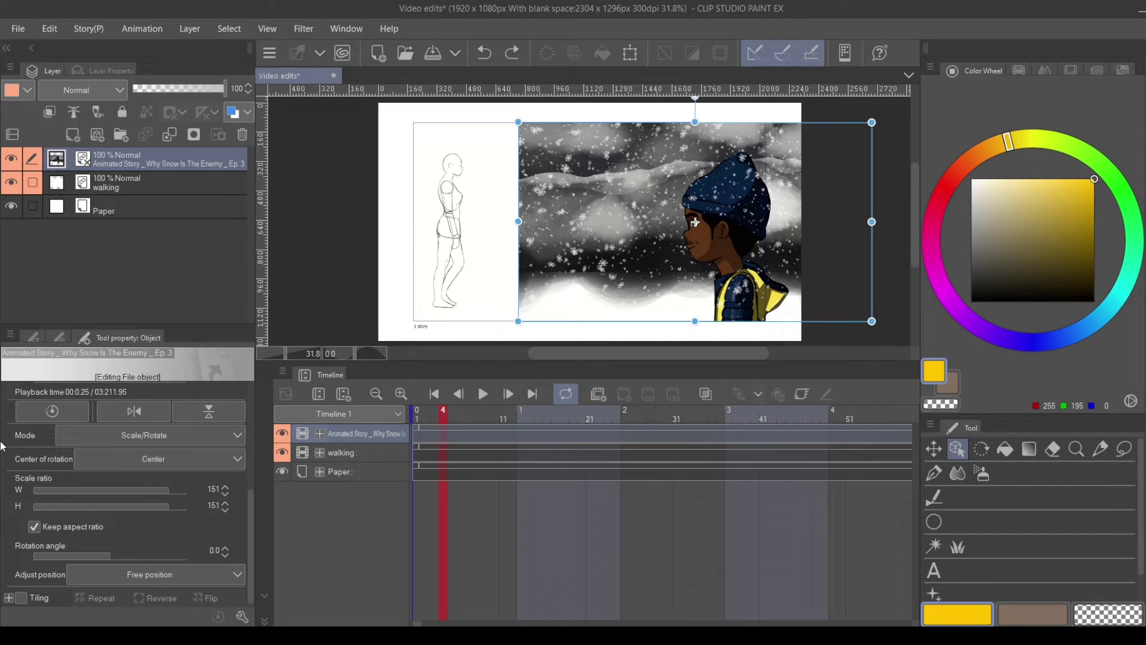
Reset the snow video to 100%, test both flips, and keep Scale/Rotate mode.
{"action": "left_click", "coordinate": [65, 415]}
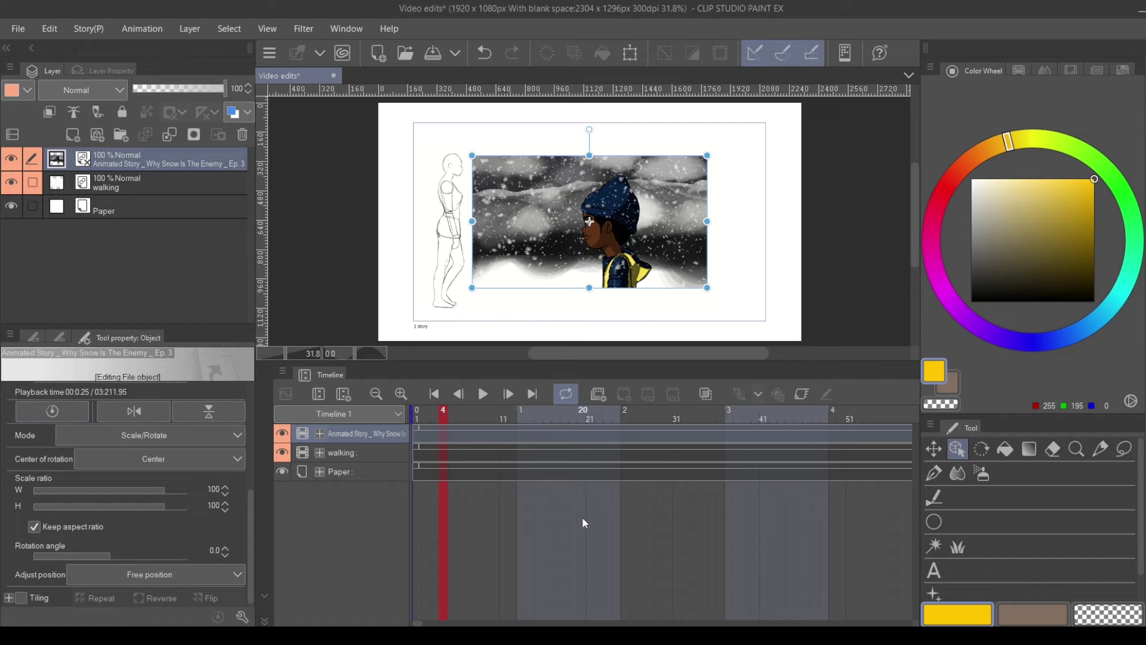
{"action": "left_click", "coordinate": [132, 410]}
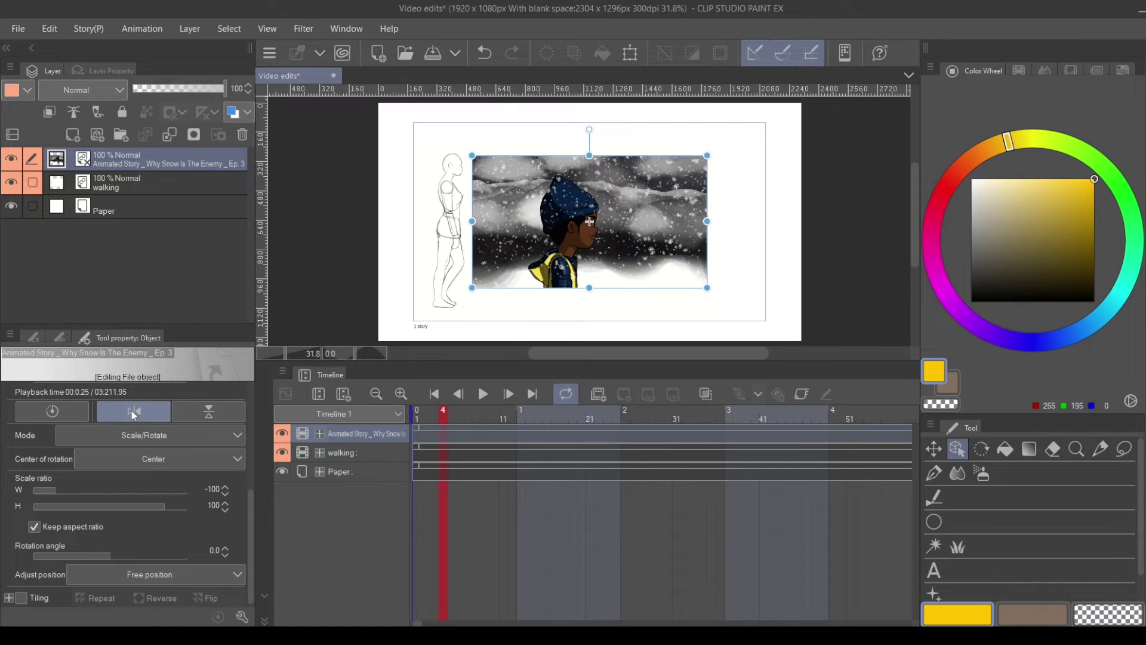
{"action": "left_click", "coordinate": [209, 411]}
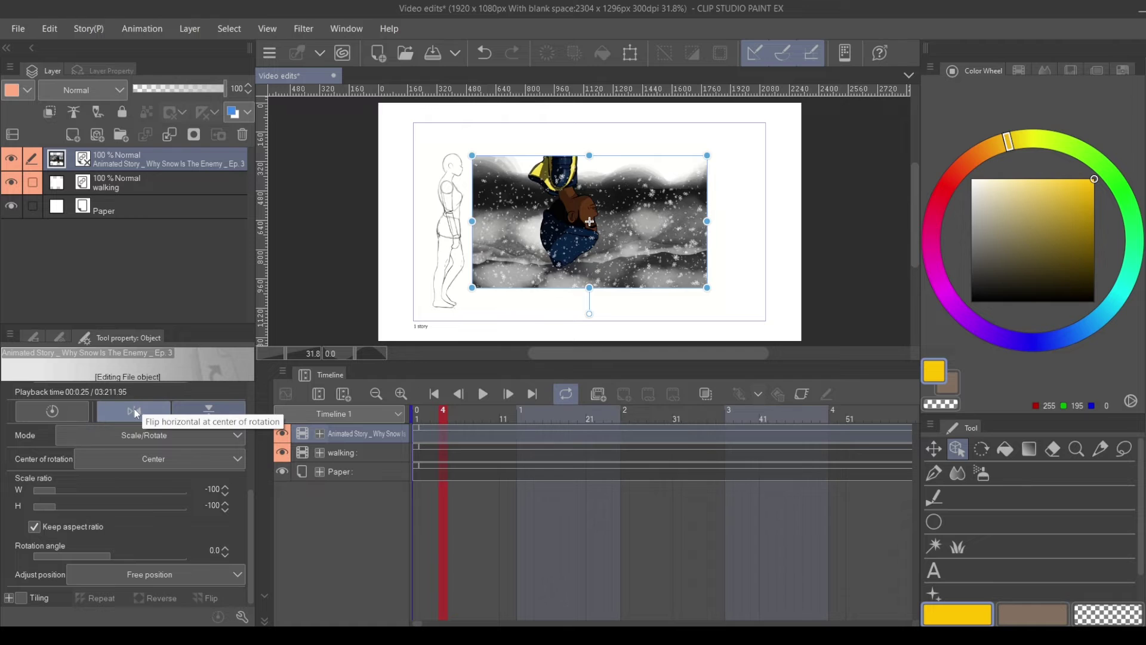
{"action": "left_click", "coordinate": [134, 410]}
{"action": "left_click", "coordinate": [202, 408]}
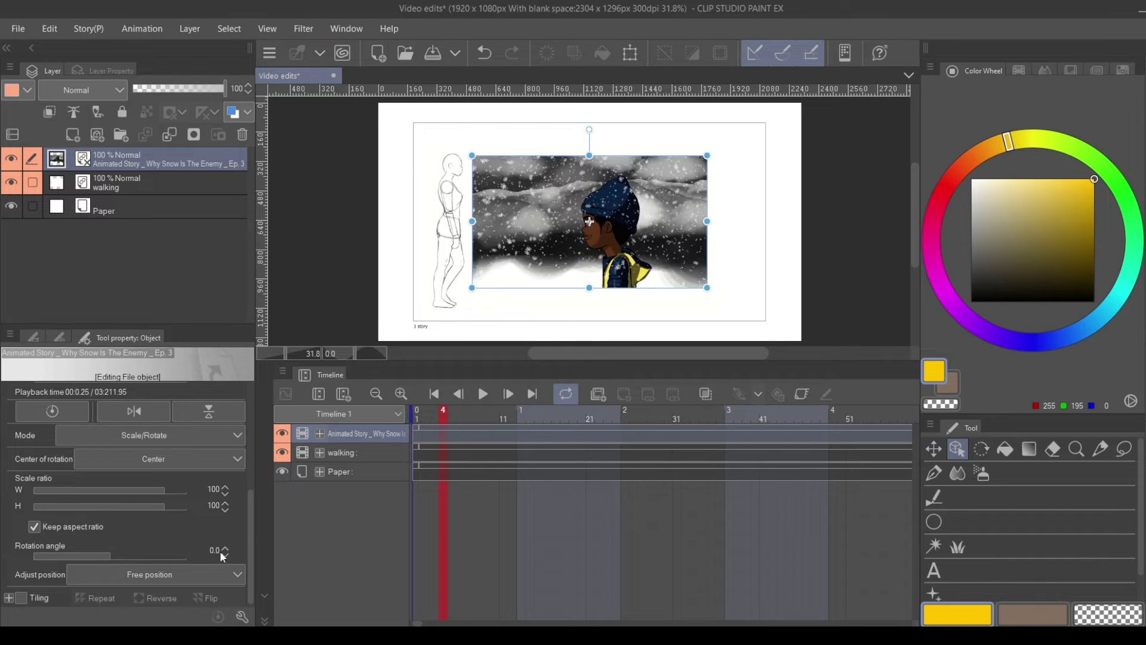
{"action": "left_click", "coordinate": [202, 436]}
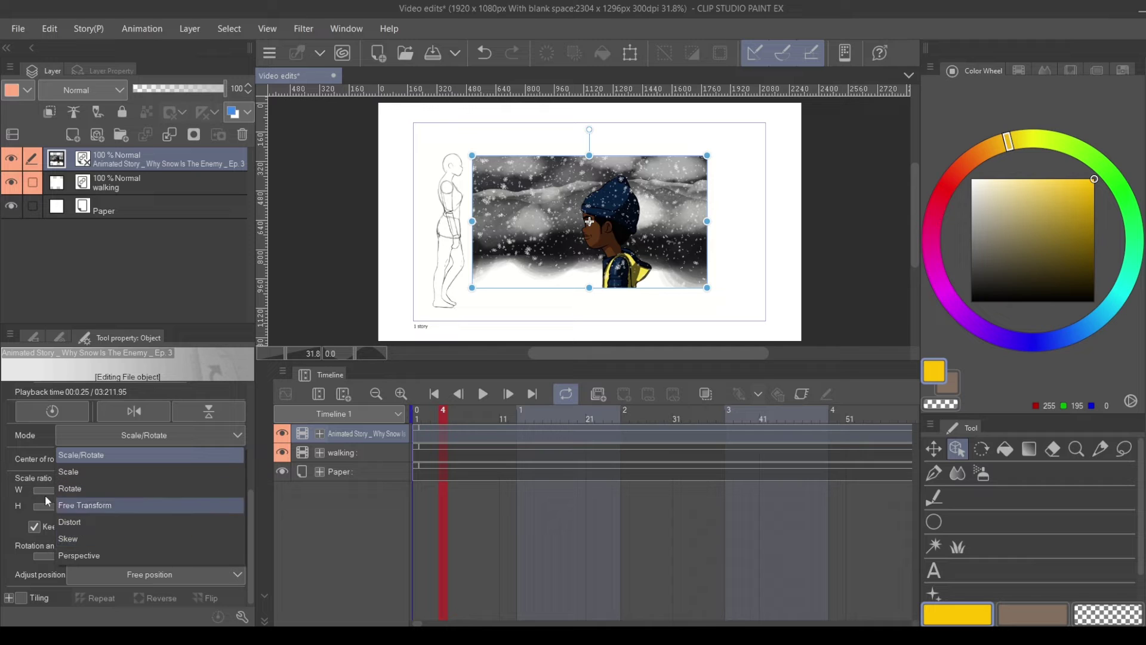
{"action": "left_click", "coordinate": [2, 447]}
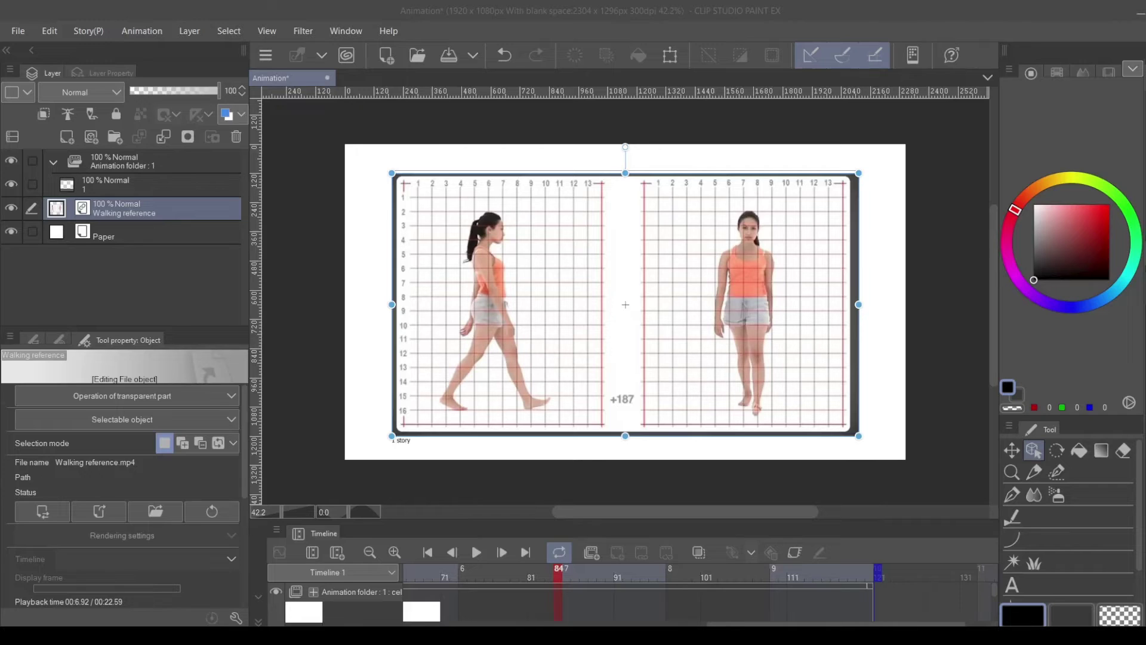
Refocus the program window and play the animation to preview the video loop.
{"action": "left_click", "coordinate": [37, 510]}
{"action": "left_click", "coordinate": [477, 553]}
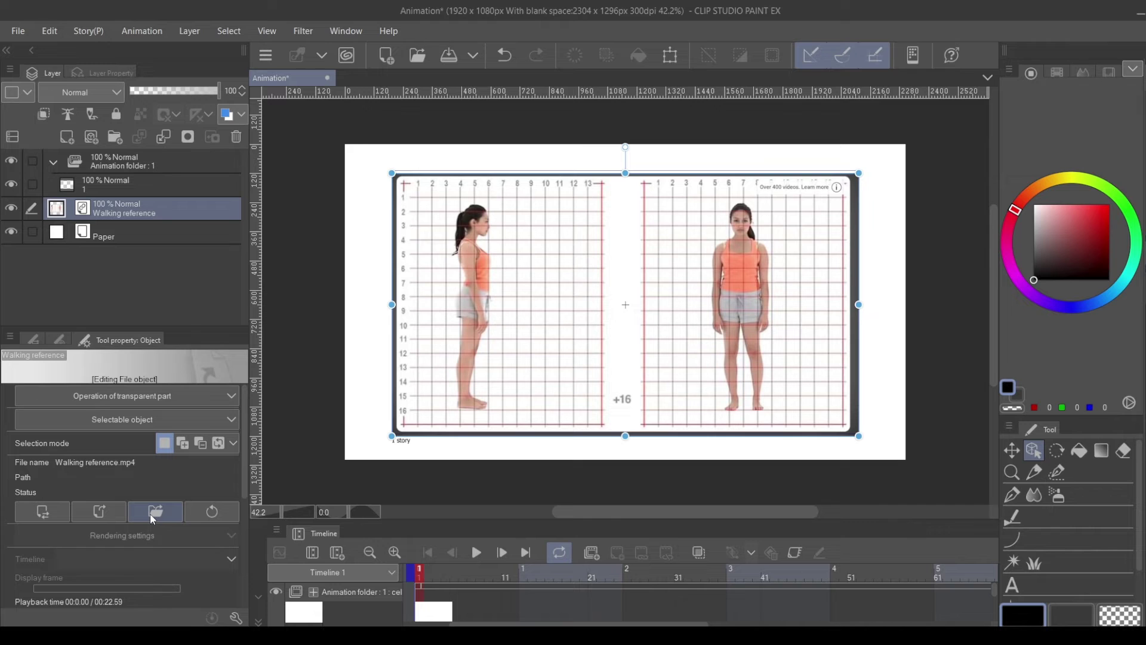
Check the file object's 'Unable to find file' status and refresh the broken link.
{"action": "left_click", "coordinate": [224, 515]}
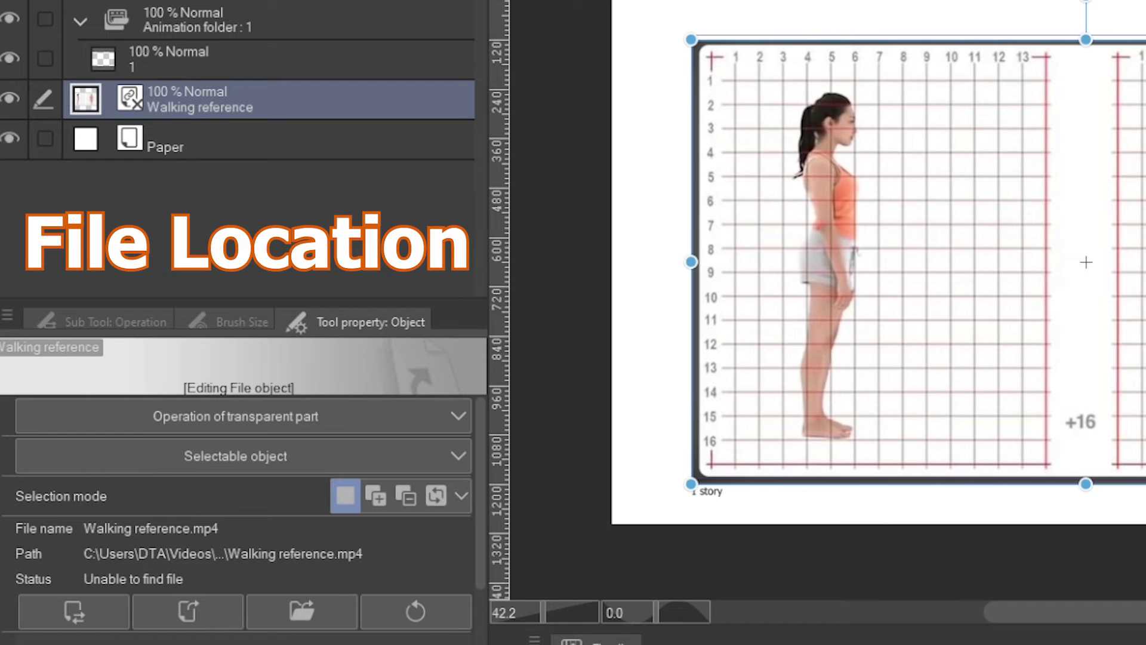
{"action": "left_click", "coordinate": [422, 609]}
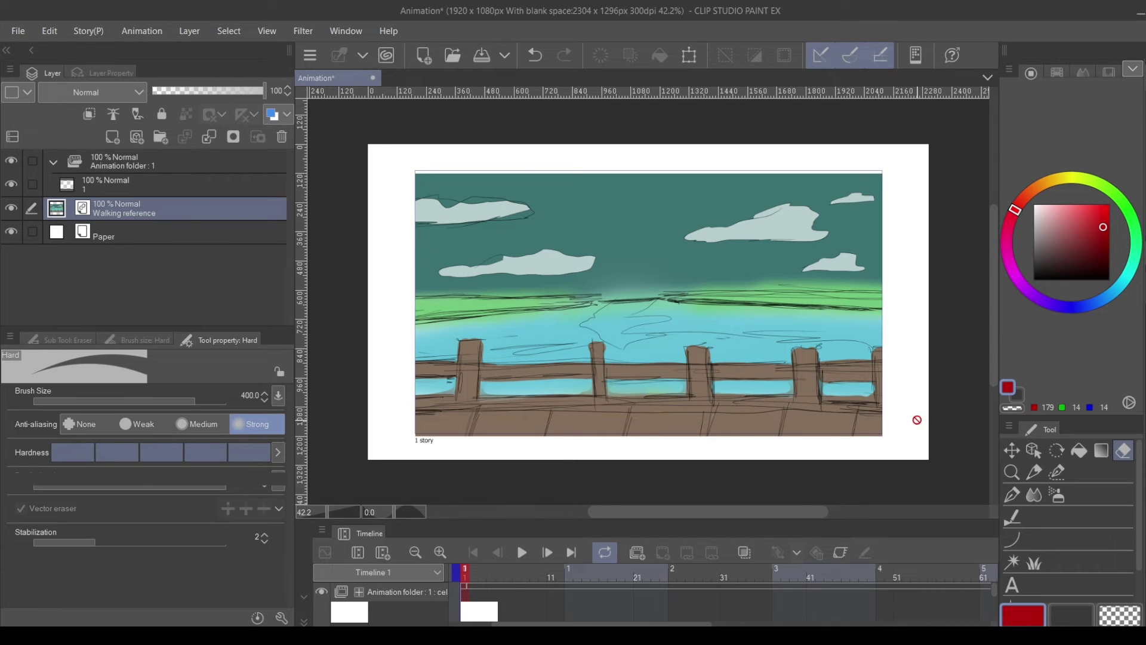
Reload the file object with the Object tool and preview the sunset loop, stopping at frame 46.
{"action": "left_click", "coordinate": [1034, 451]}
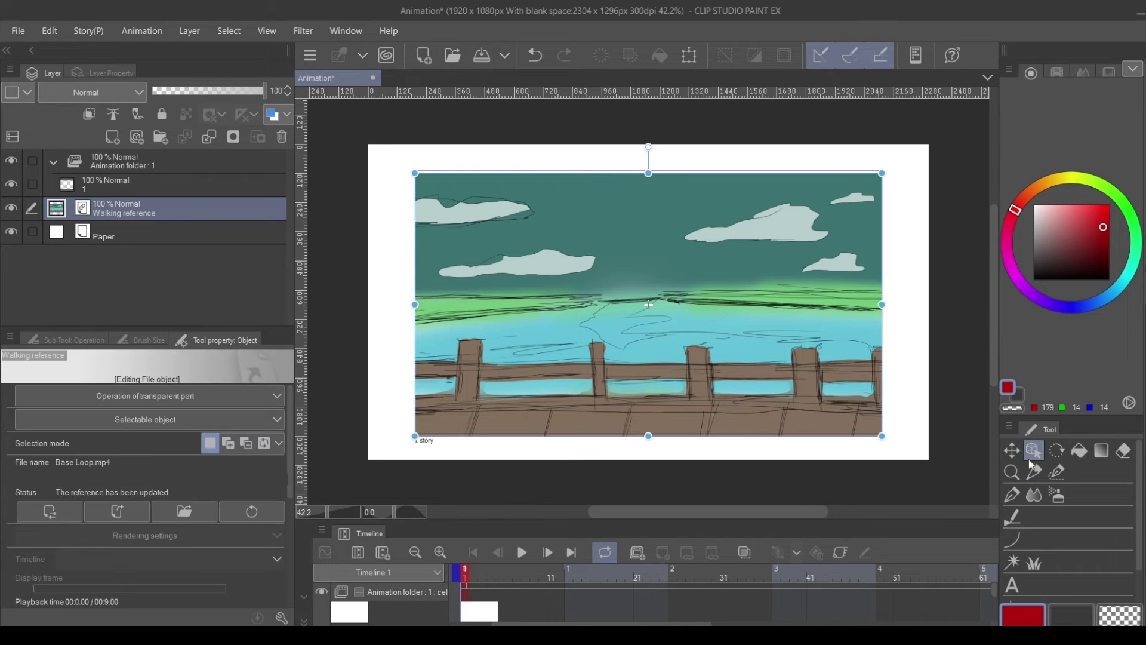
{"action": "left_click", "coordinate": [256, 511]}
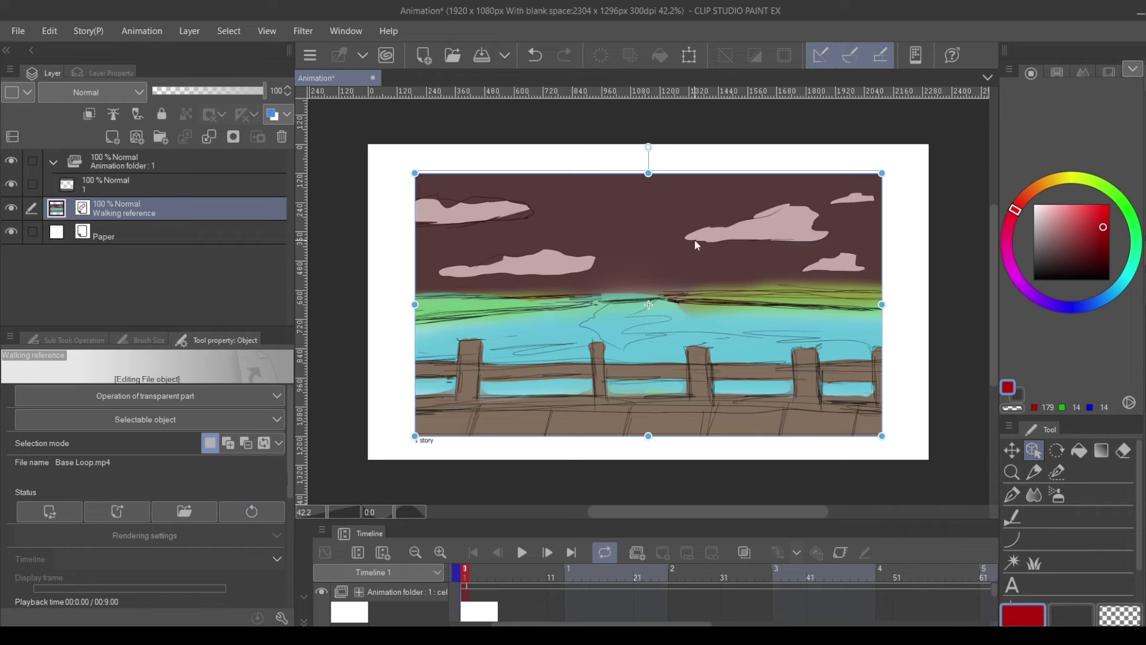
{"action": "left_click", "coordinate": [523, 554]}
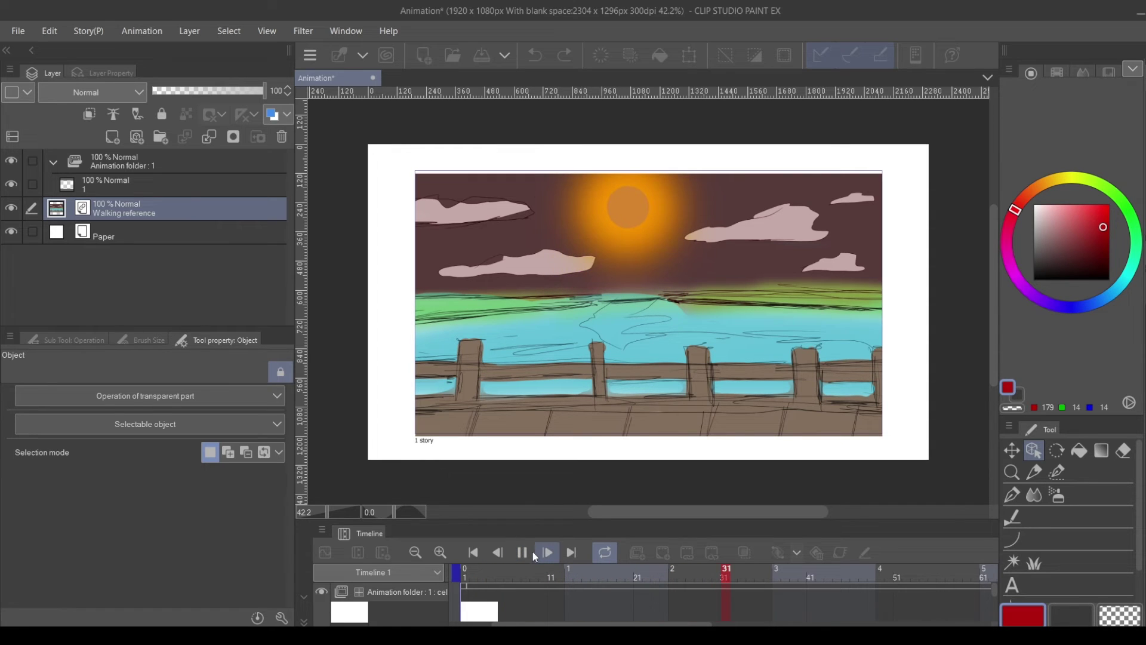
{"action": "left_click", "coordinate": [648, 305]}
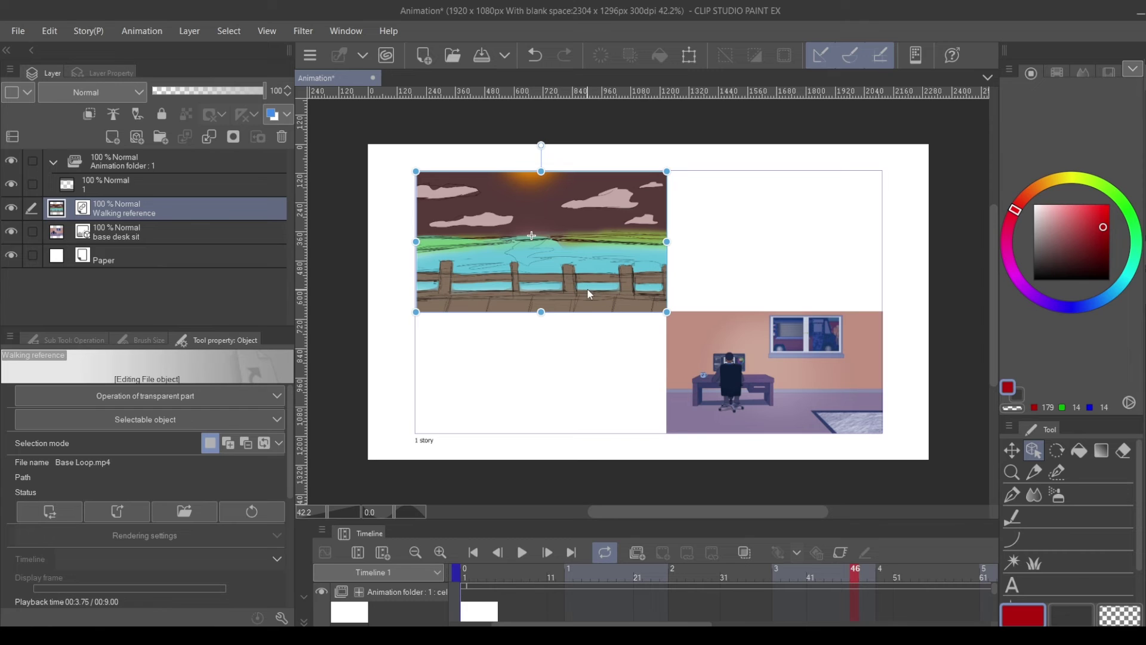
Select both the sea loop and desk scene in add mode and move them together.
{"action": "left_click", "coordinate": [739, 378]}
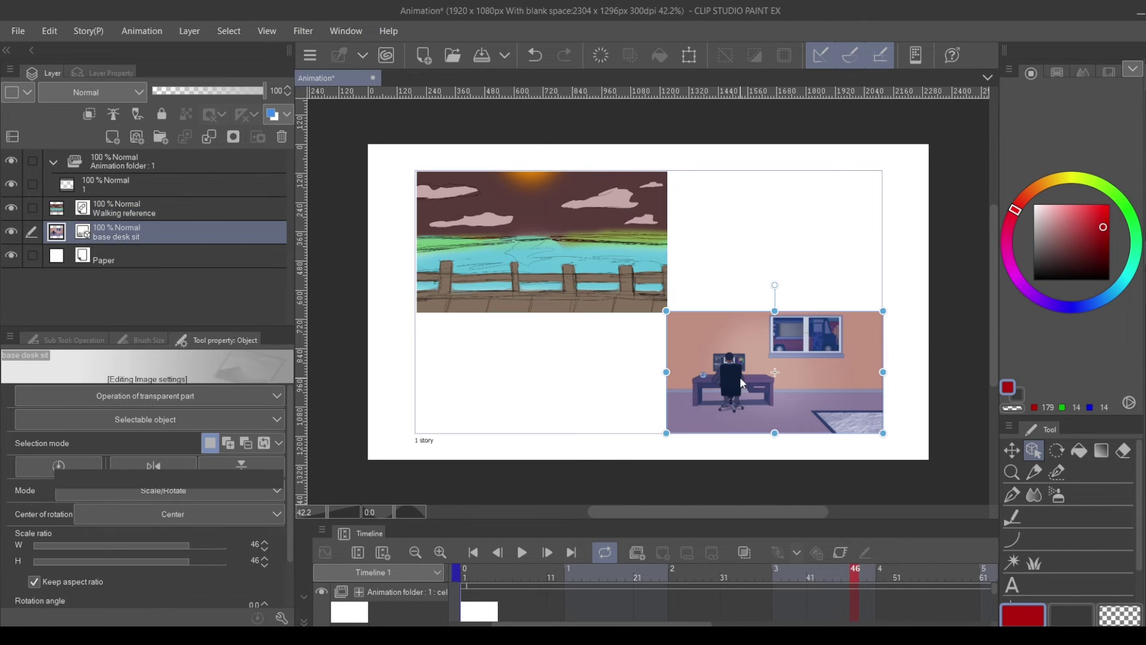
{"action": "left_click", "coordinate": [559, 262]}
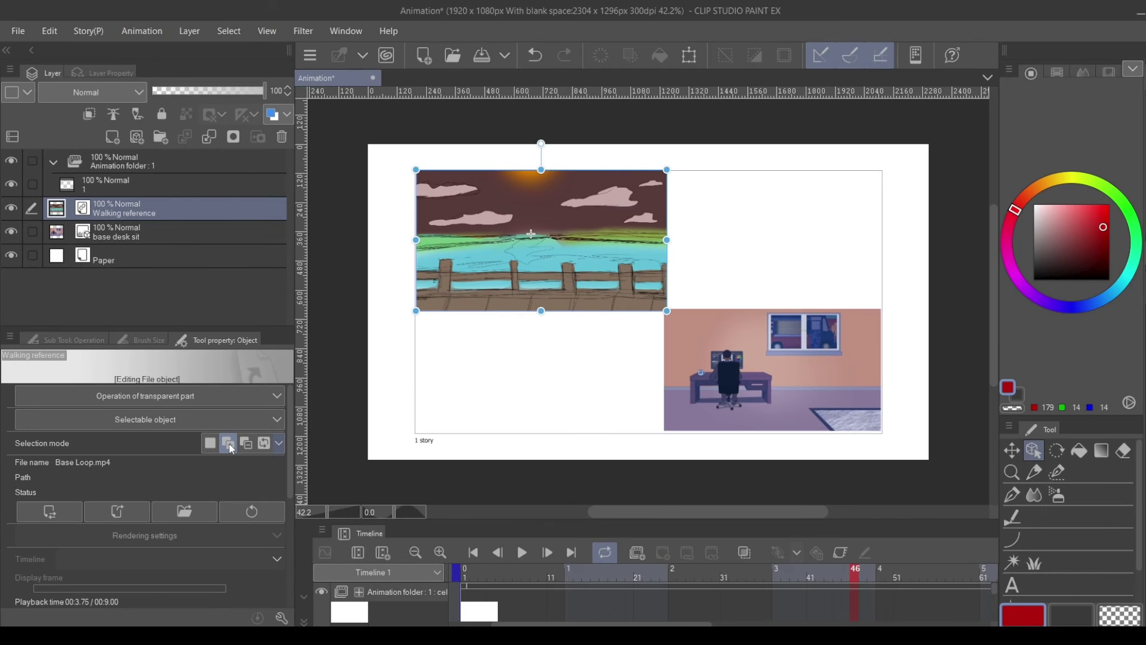
{"action": "left_click", "coordinate": [303, 483]}
{"action": "left_click", "coordinate": [730, 371]}
{"action": "mouse_move", "coordinate": [737, 399]}
{"action": "left_mouse_down"}
{"action": "mouse_move", "coordinate": [709, 353]}
{"action": "mouse_move", "coordinate": [753, 394]}
{"action": "mouse_move", "coordinate": [739, 390]}
{"action": "left_mouse_up"}
Using remove and toggle modes, nudge the sea loop, then move both images down-left.
{"action": "left_click", "coordinate": [246, 452]}
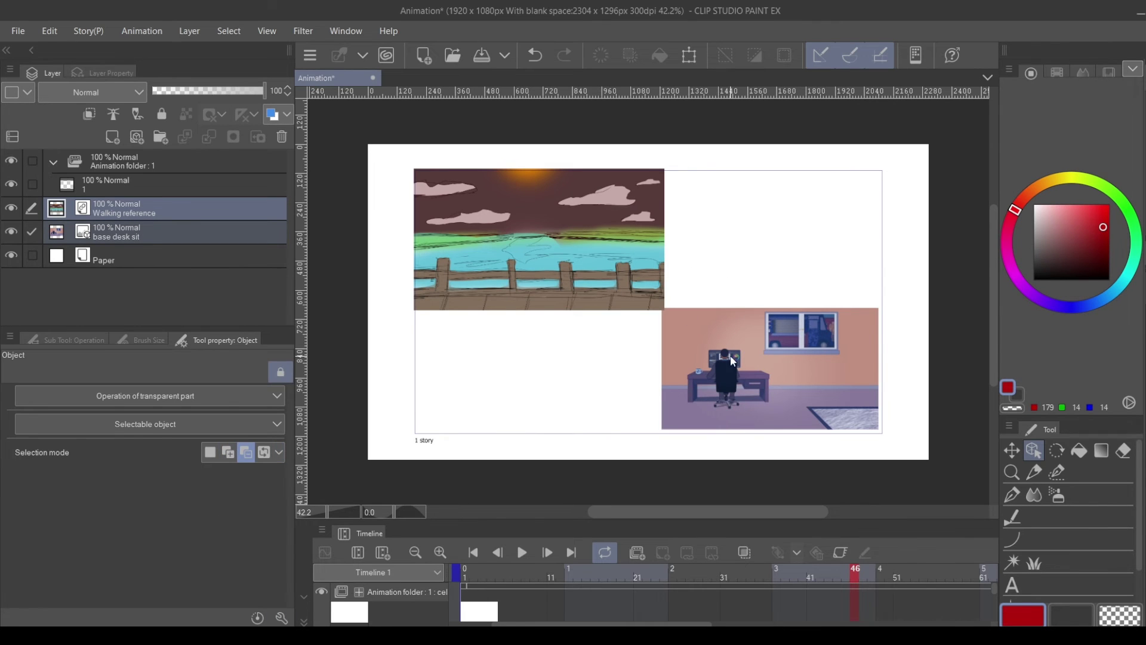
{"action": "left_click", "coordinate": [740, 370]}
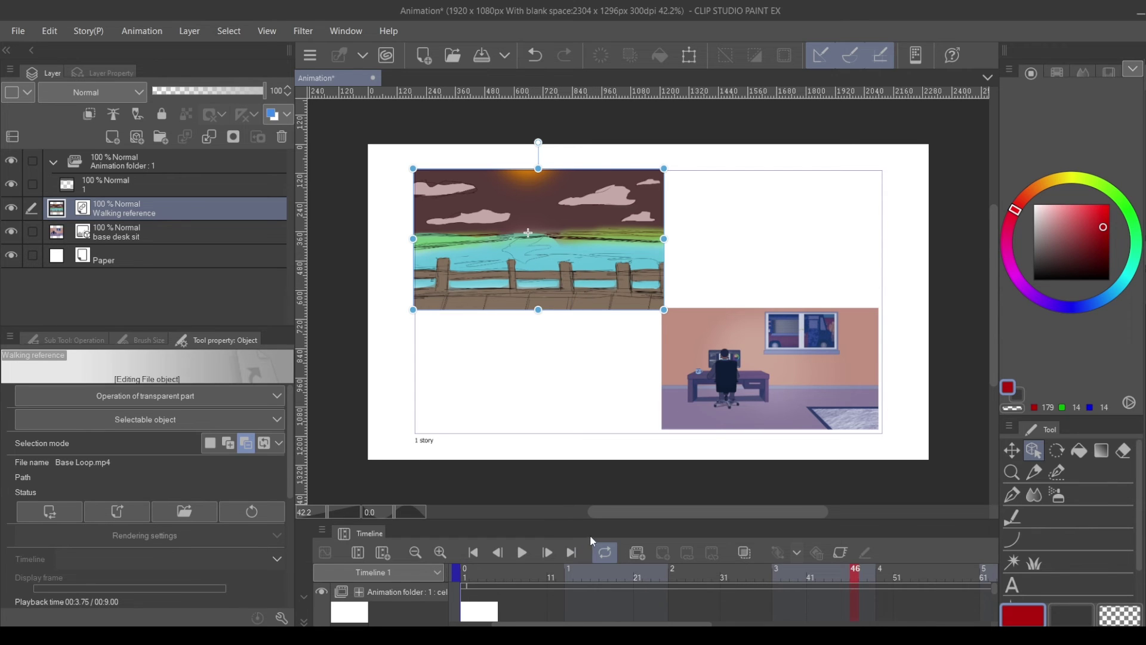
{"action": "left_click", "coordinate": [210, 442]}
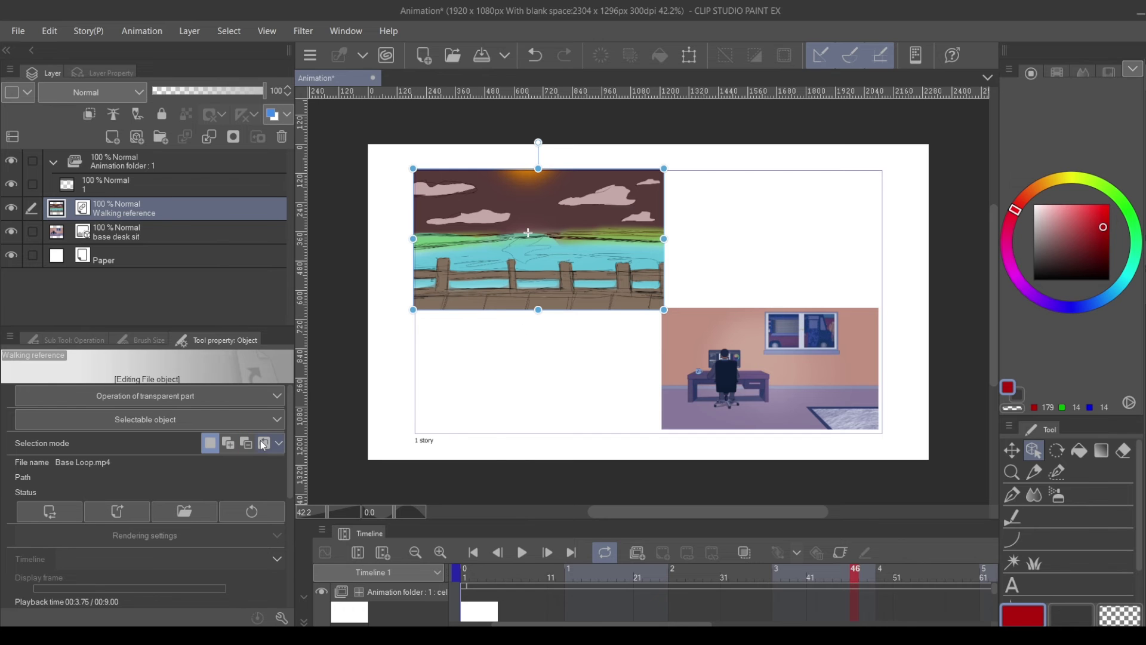
{"action": "left_click", "coordinate": [263, 443]}
{"action": "mouse_move", "coordinate": [529, 286]}
{"action": "left_mouse_down"}
{"action": "mouse_move", "coordinate": [604, 234]}
{"action": "mouse_move", "coordinate": [534, 284]}
{"action": "left_mouse_up"}
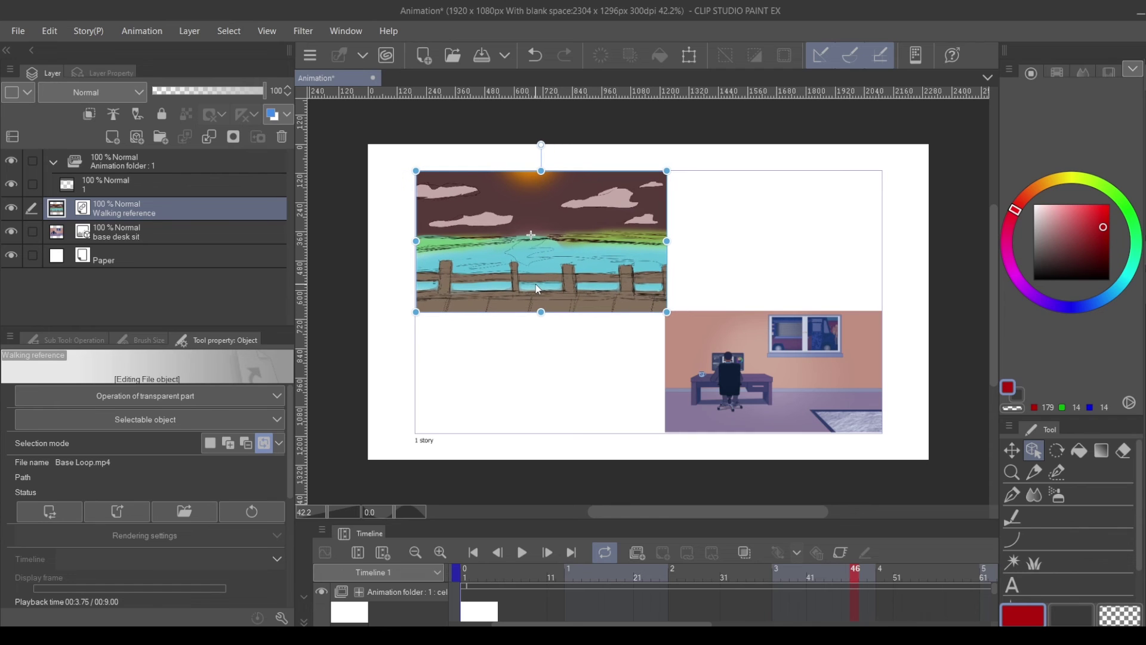
{"action": "left_click", "coordinate": [737, 348], "text": "shift"}
{"action": "left_click_drag", "start_coordinate": [784, 390], "coordinate": [758, 392]}
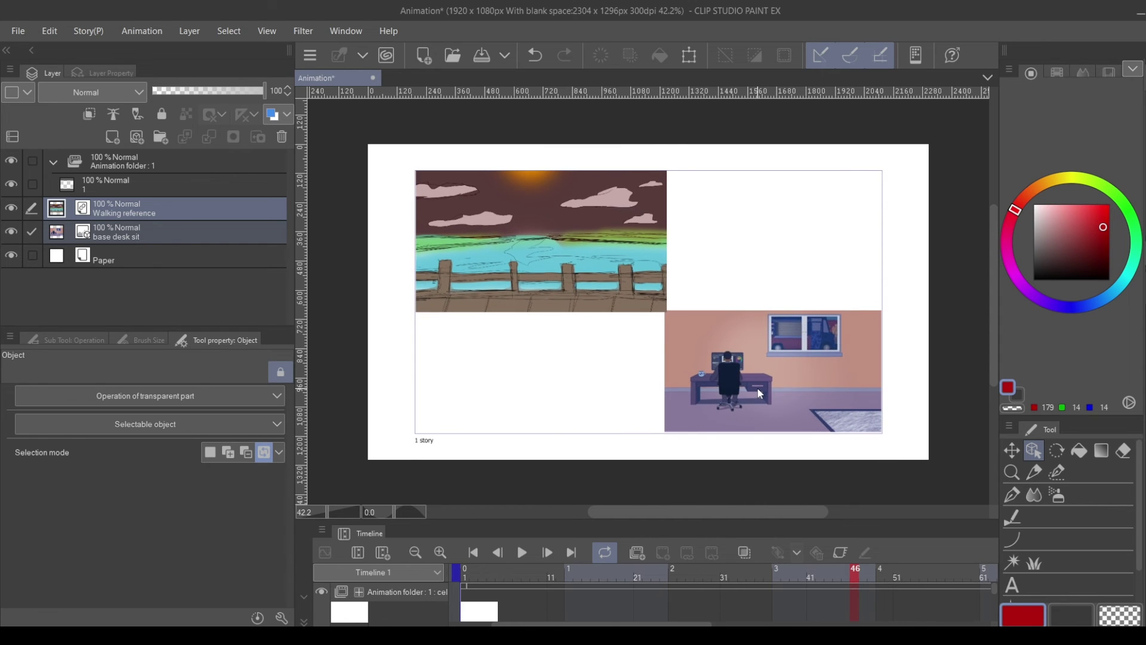
Paint a broad red pencil stroke across the lower left on a new layer.
{"action": "left_click", "coordinate": [731, 324]}
{"action": "key", "text": "p"}
{"action": "key", "text": "ctrl+shift+n"}
{"action": "mouse_move", "coordinate": [501, 358]}
{"action": "left_mouse_down"}
{"action": "mouse_move", "coordinate": [556, 373]}
{"action": "mouse_move", "coordinate": [524, 400]}
{"action": "mouse_move", "coordinate": [487, 355]}
{"action": "mouse_move", "coordinate": [538, 378]}
{"action": "mouse_move", "coordinate": [478, 382]}
{"action": "left_mouse_up"}
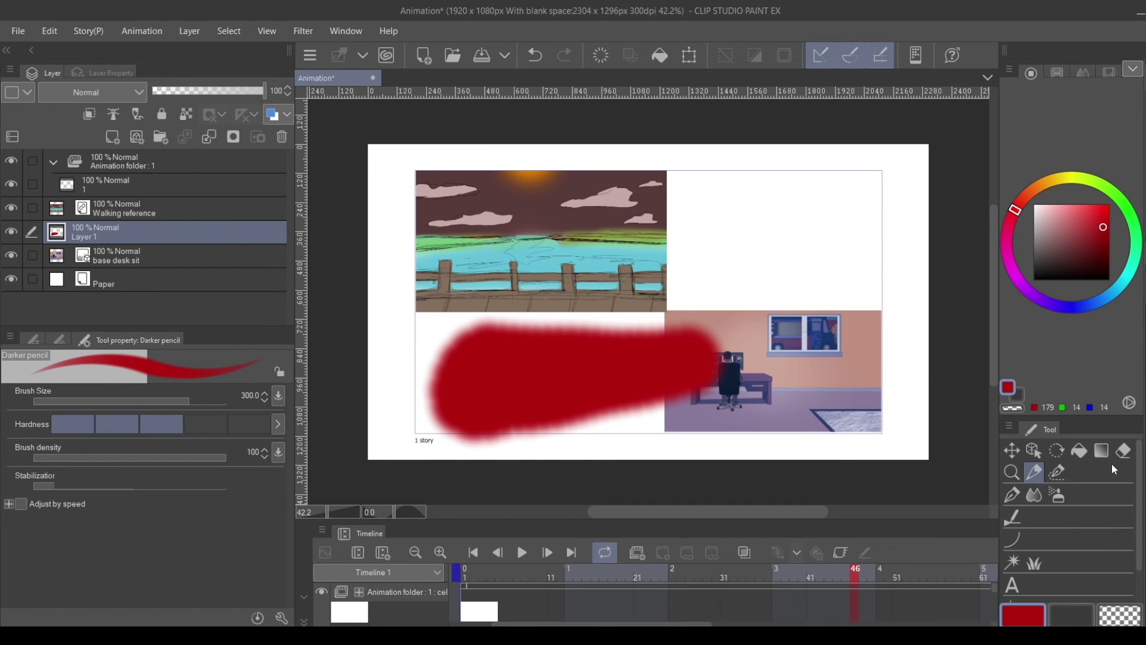
Move the desk scene up into the top-right quarter beside the sunset loop.
{"action": "left_click", "coordinate": [1029, 457]}
{"action": "left_click", "coordinate": [264, 454]}
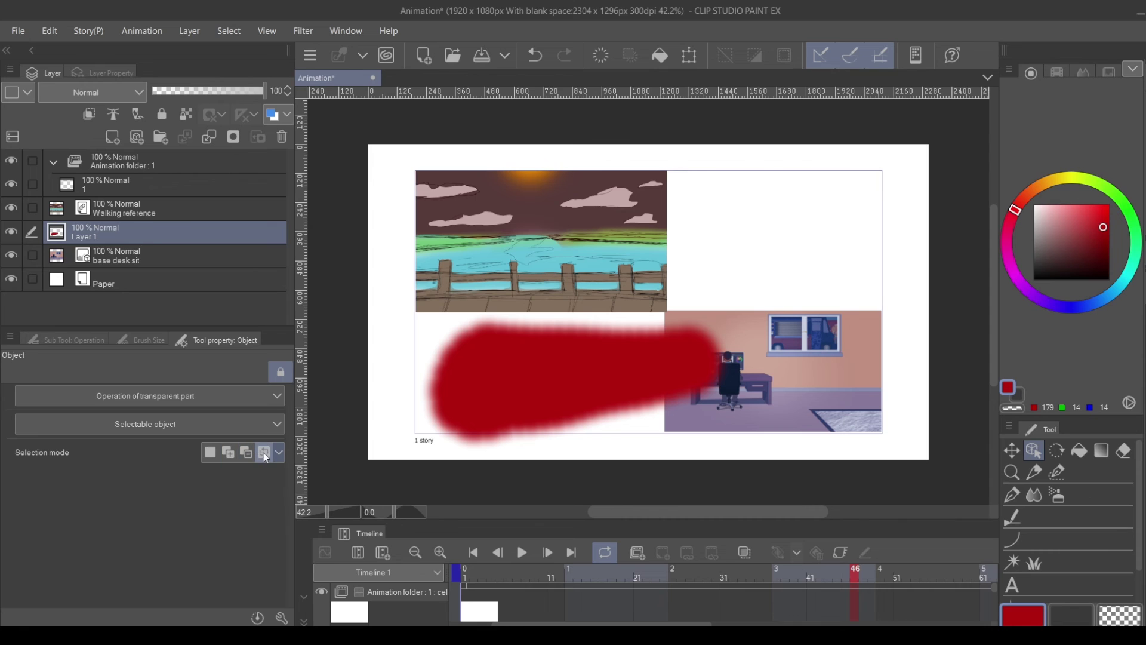
{"action": "left_click", "coordinate": [807, 357]}
{"action": "left_click_drag", "start_coordinate": [755, 392], "coordinate": [817, 249]}
{"action": "left_click", "coordinate": [600, 278]}
{"action": "left_click", "coordinate": [538, 374]}
{"action": "left_click", "coordinate": [813, 397]}
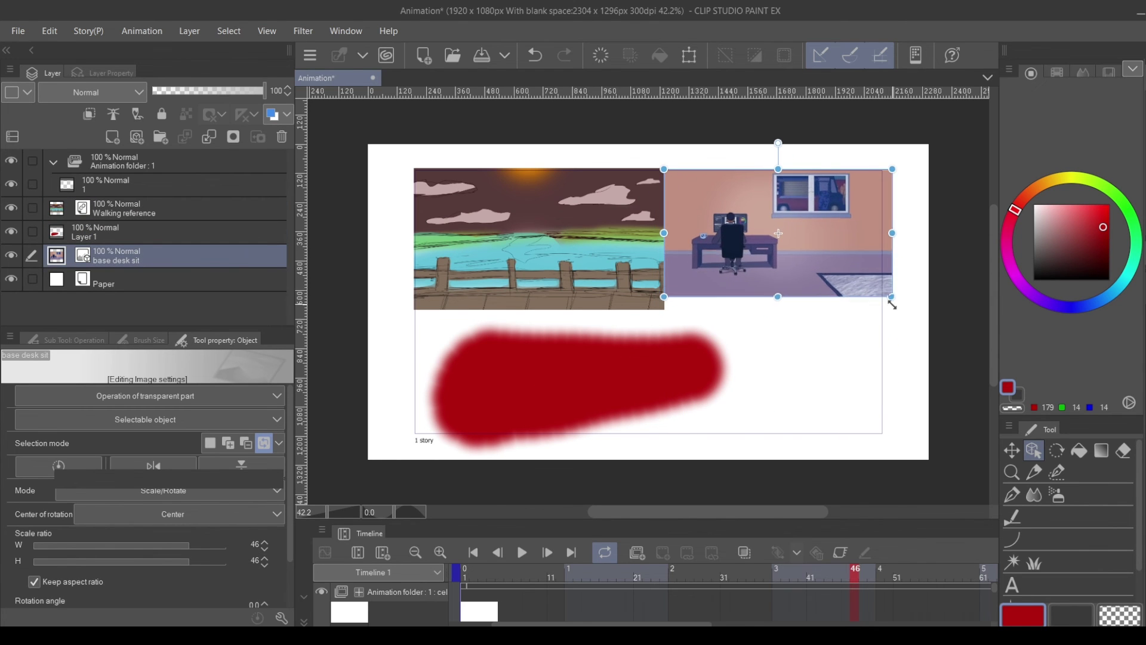